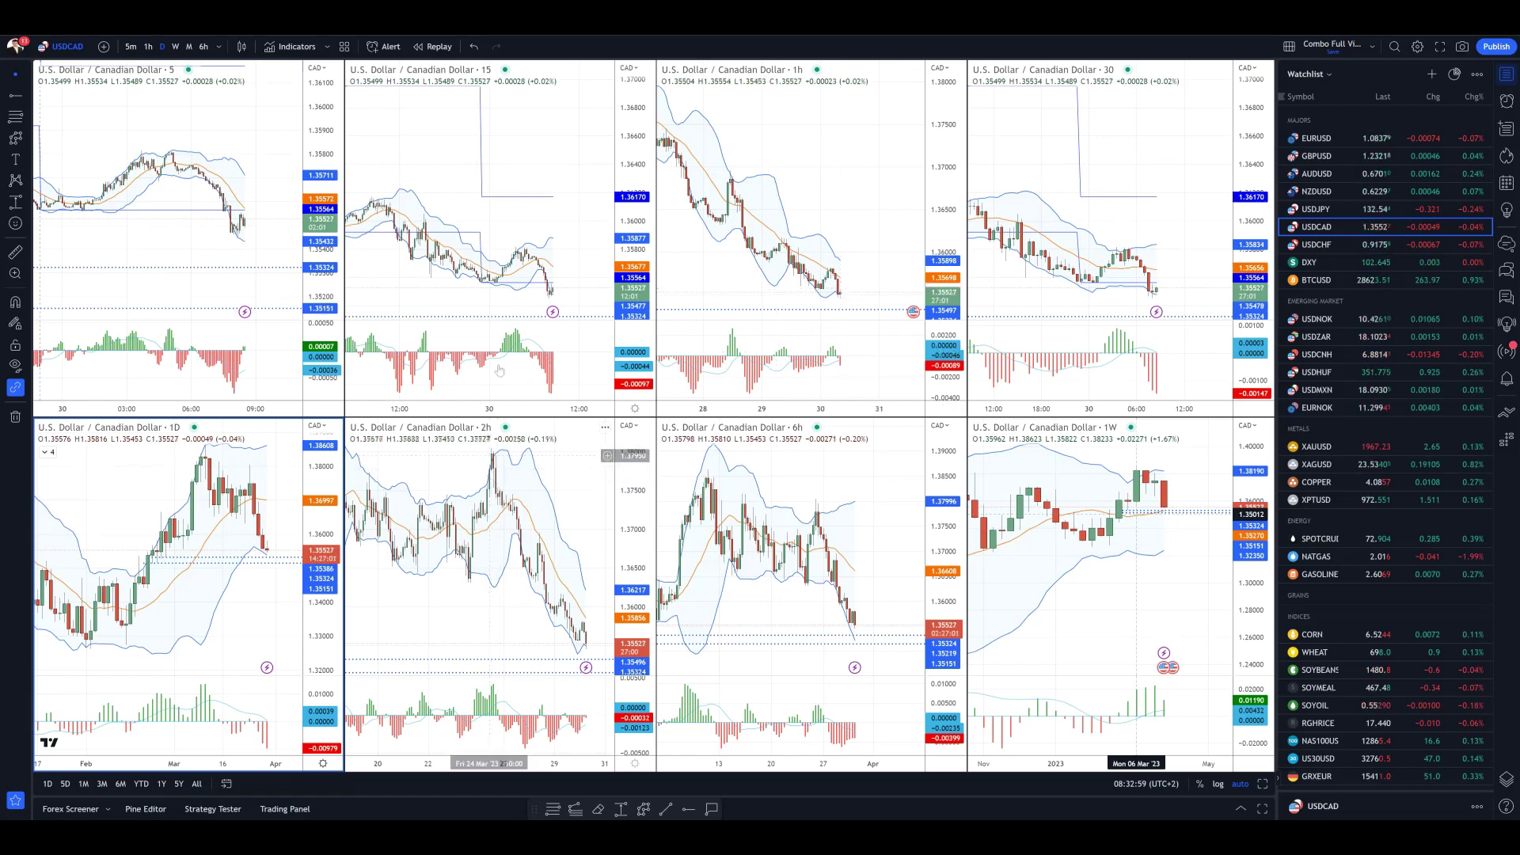
Step: Stretch and reset the 15m price scale, stretch the weekly scale, then load XAUUSD
left_click_drag(621, 281, 624, 233)
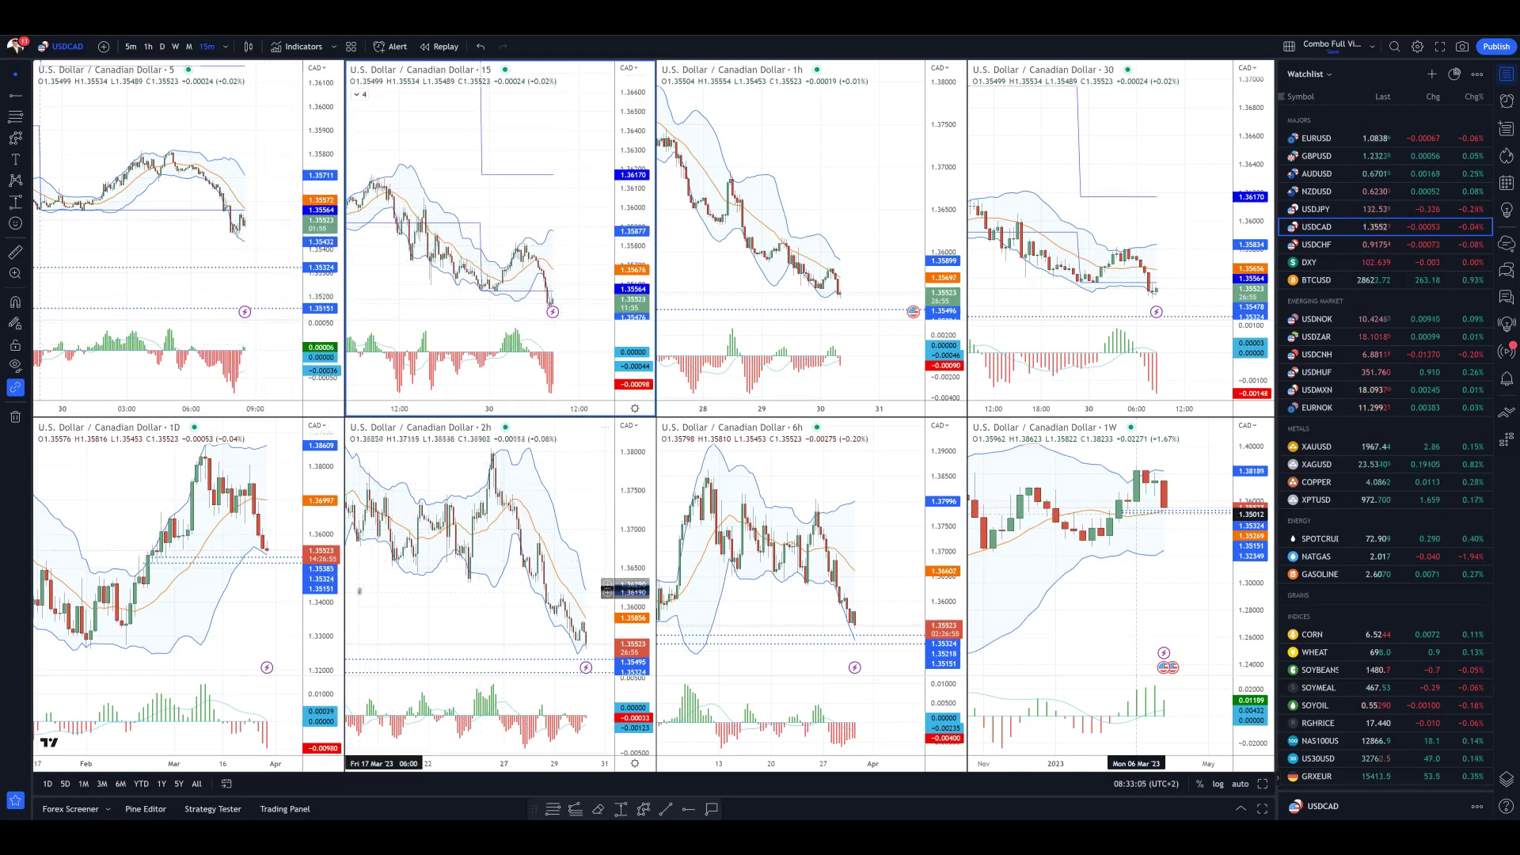
key("alt+r")
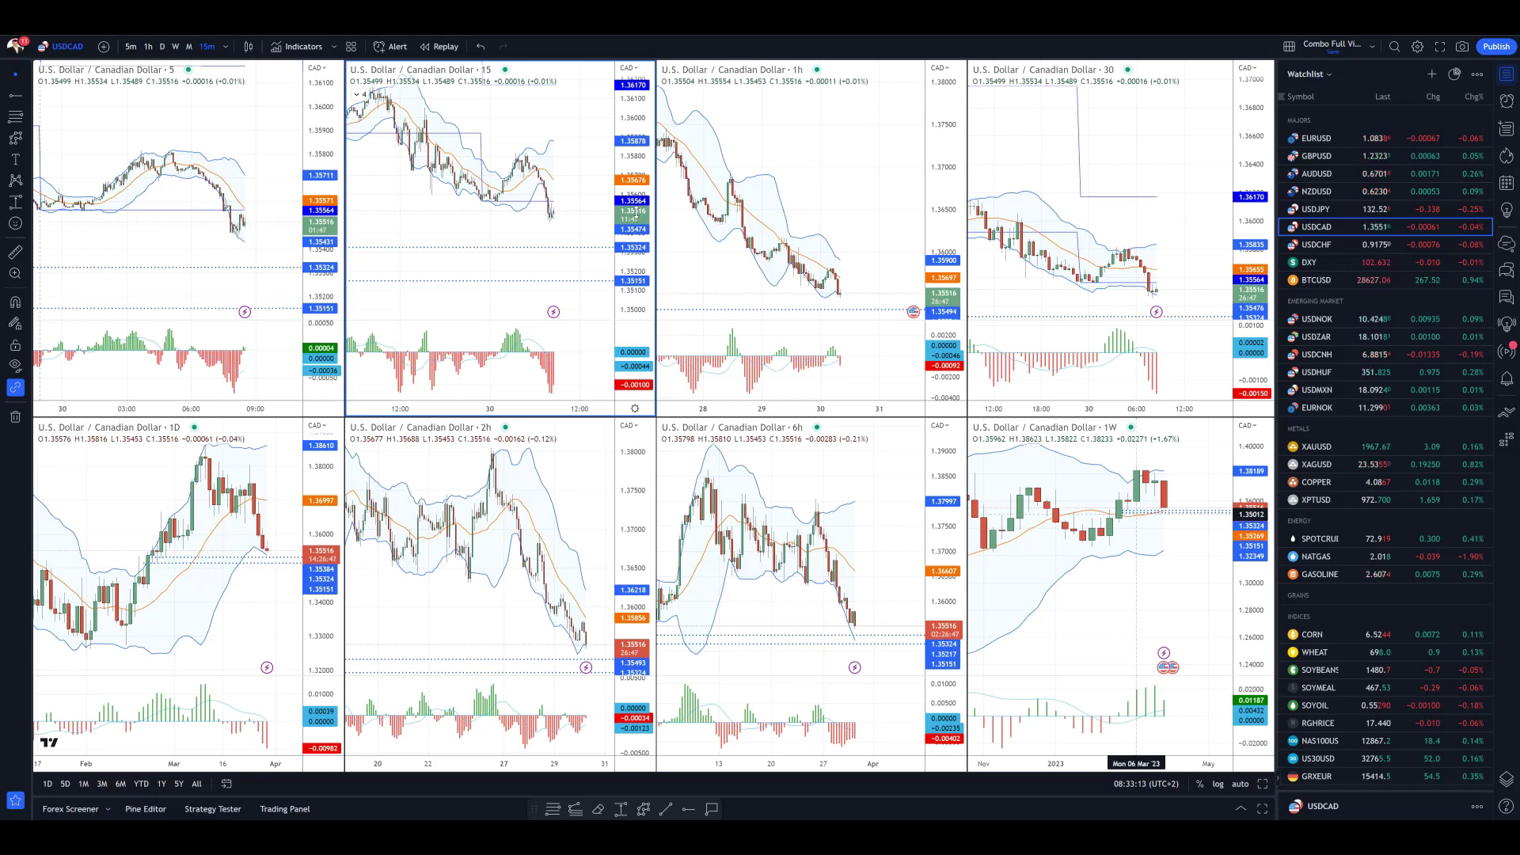
scroll(1179, 570, "up", 1)
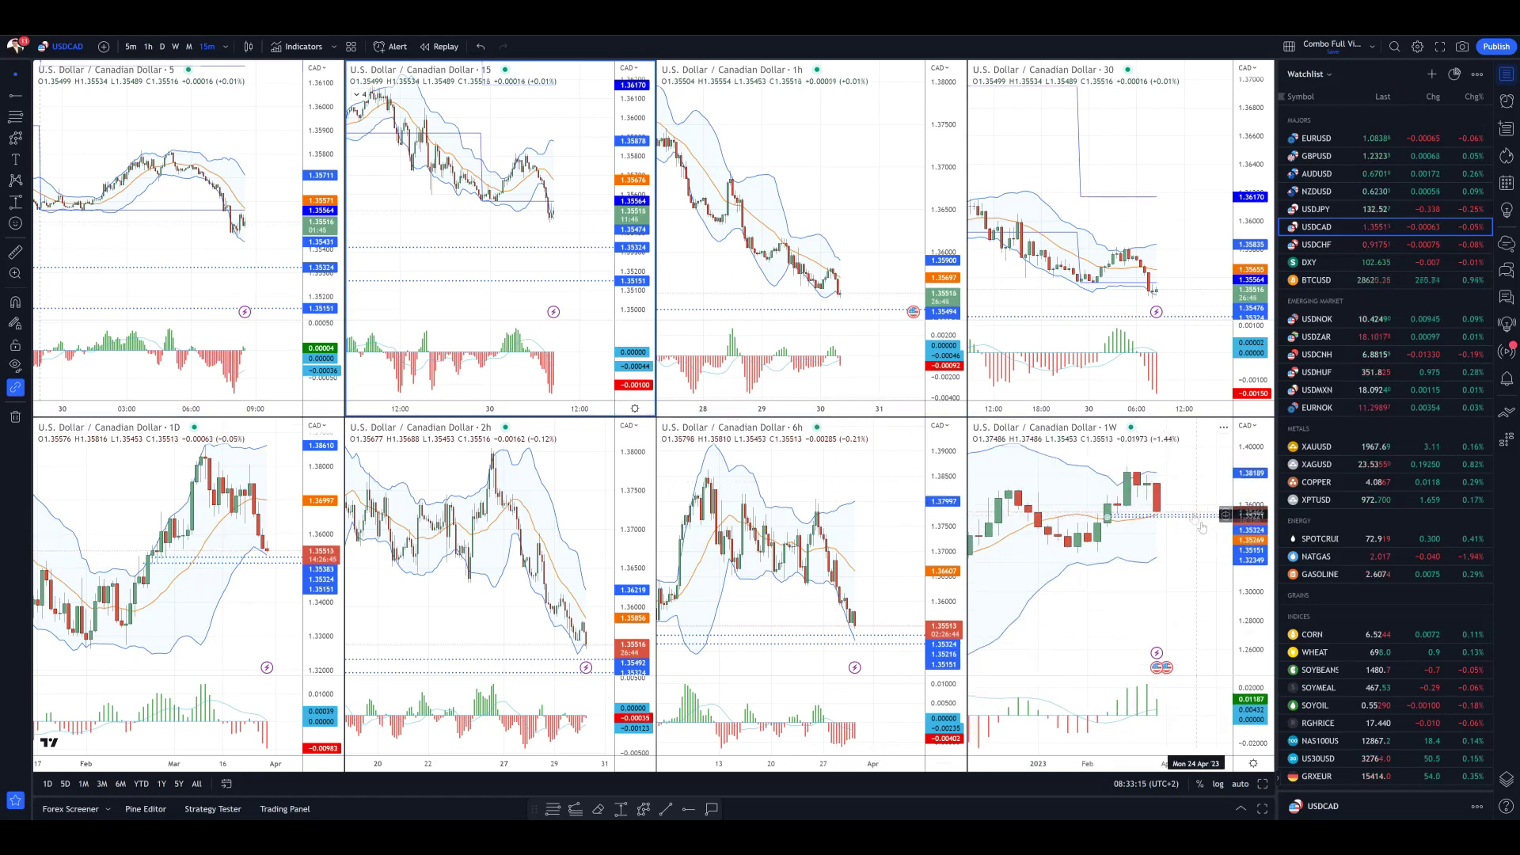
left_click_drag(1255, 582, 1255, 554)
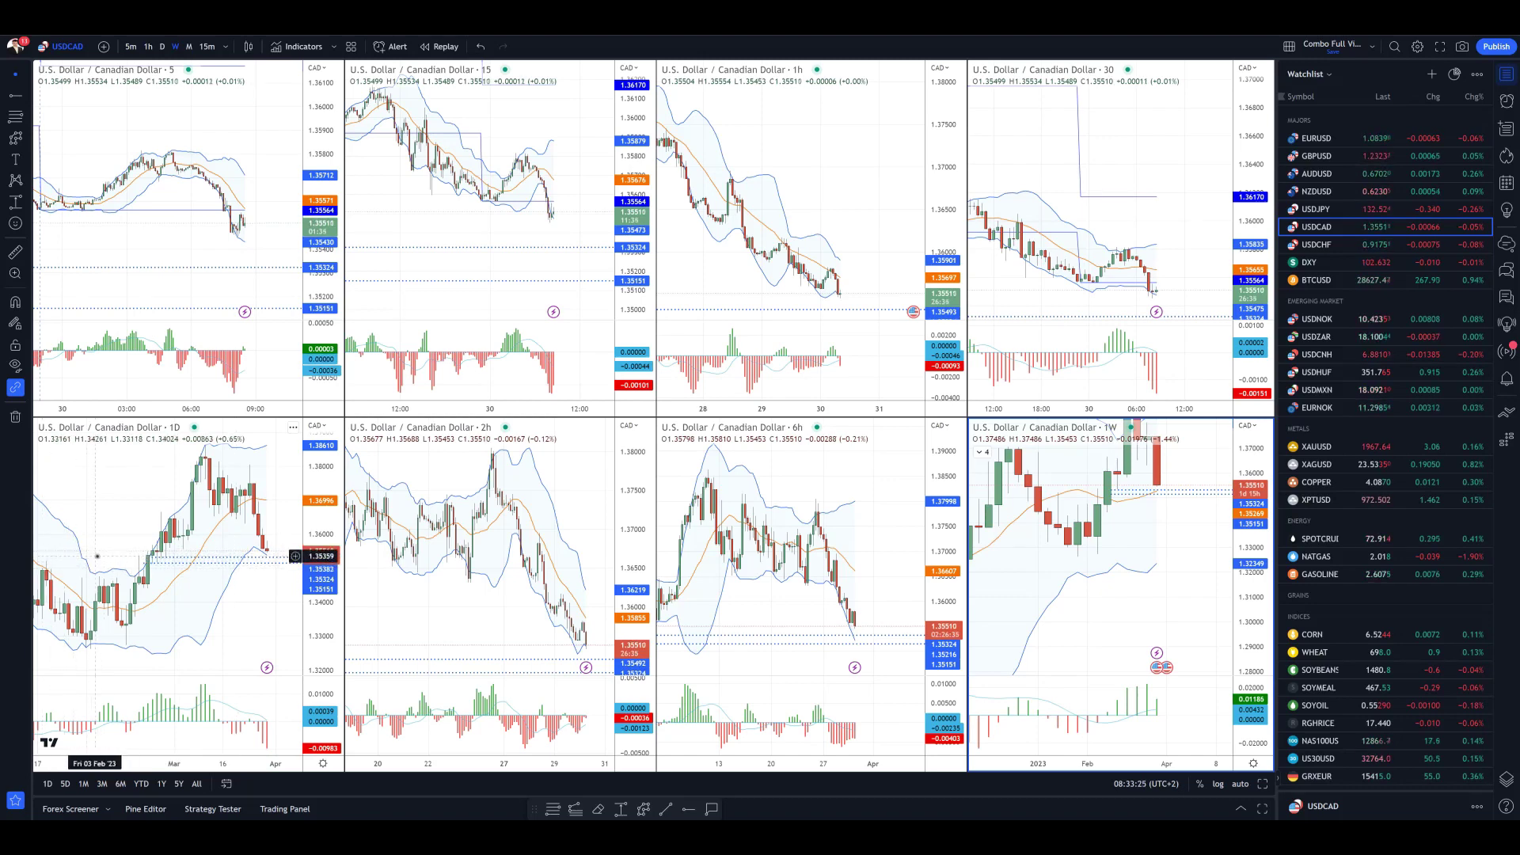
left_click(1399, 448)
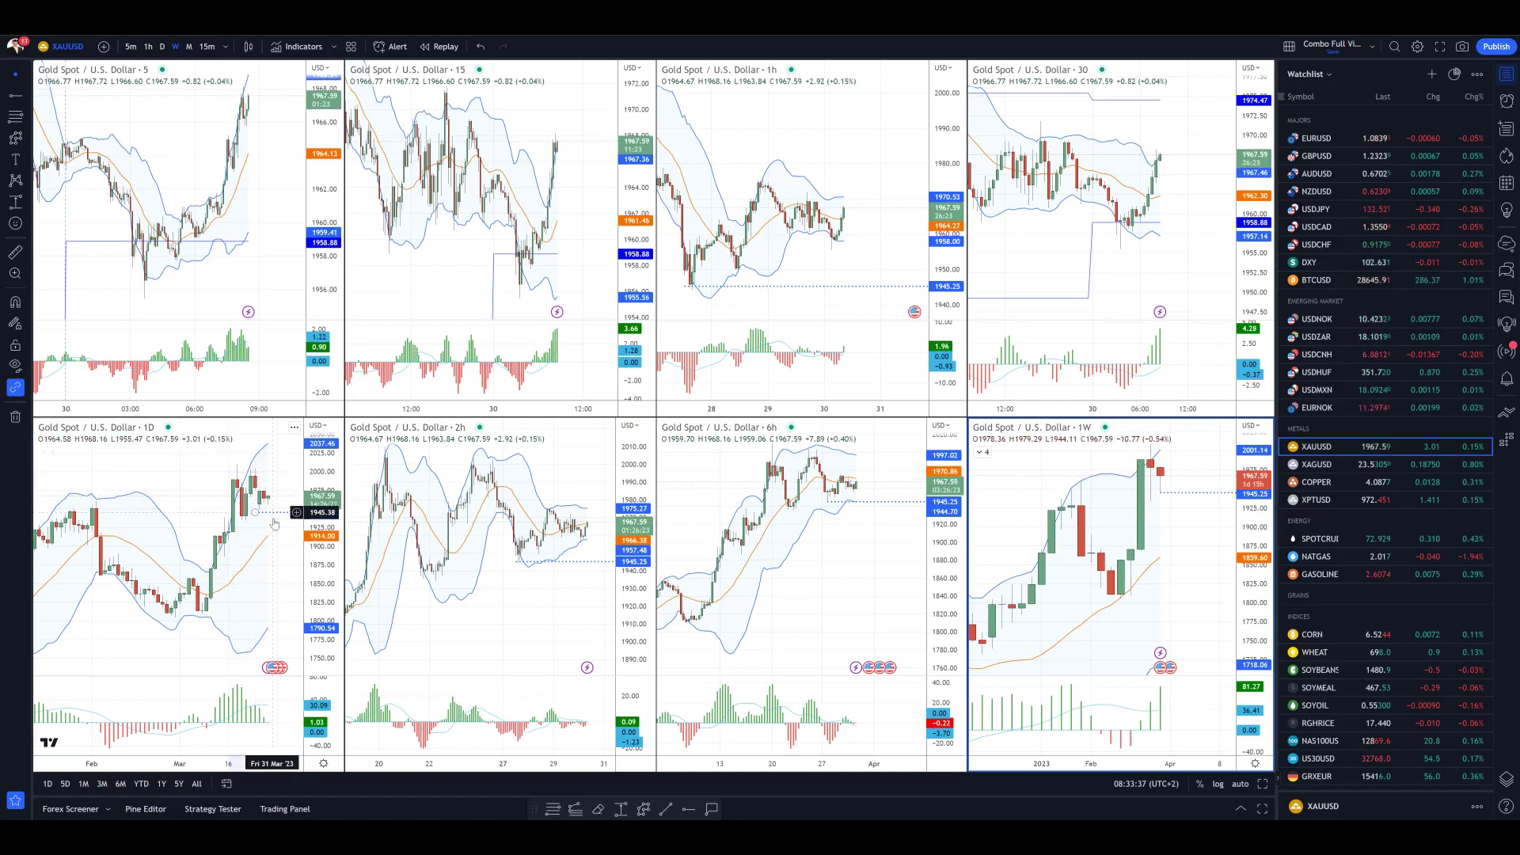
Step: Lower the gold horizontal level to 1897.91 and draw a falling trendline on the daily chart
left_click_drag(274, 524, 274, 559)
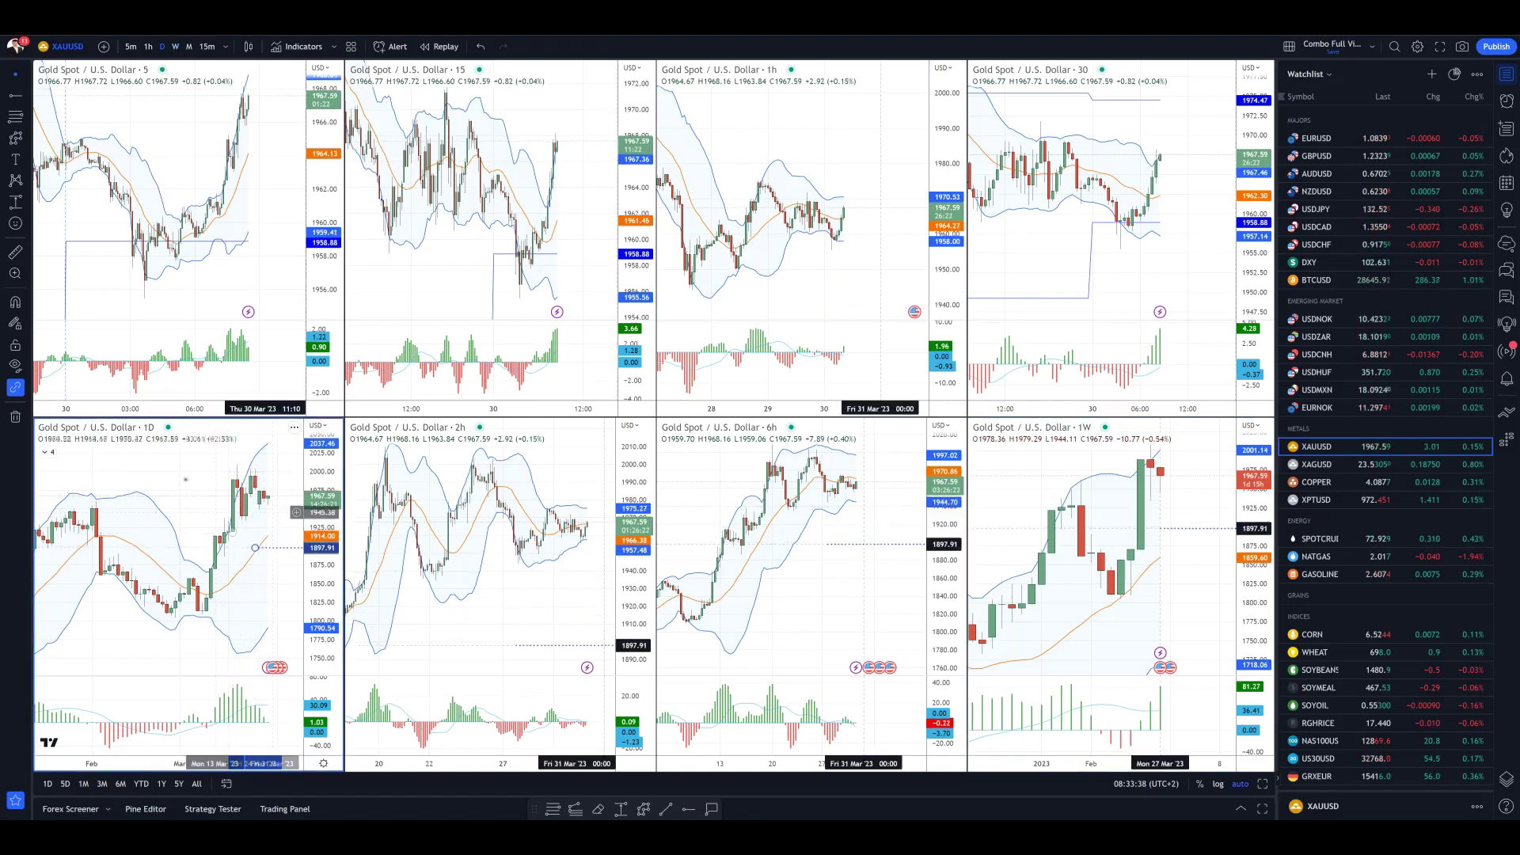
left_click(23, 101)
left_click(66, 95)
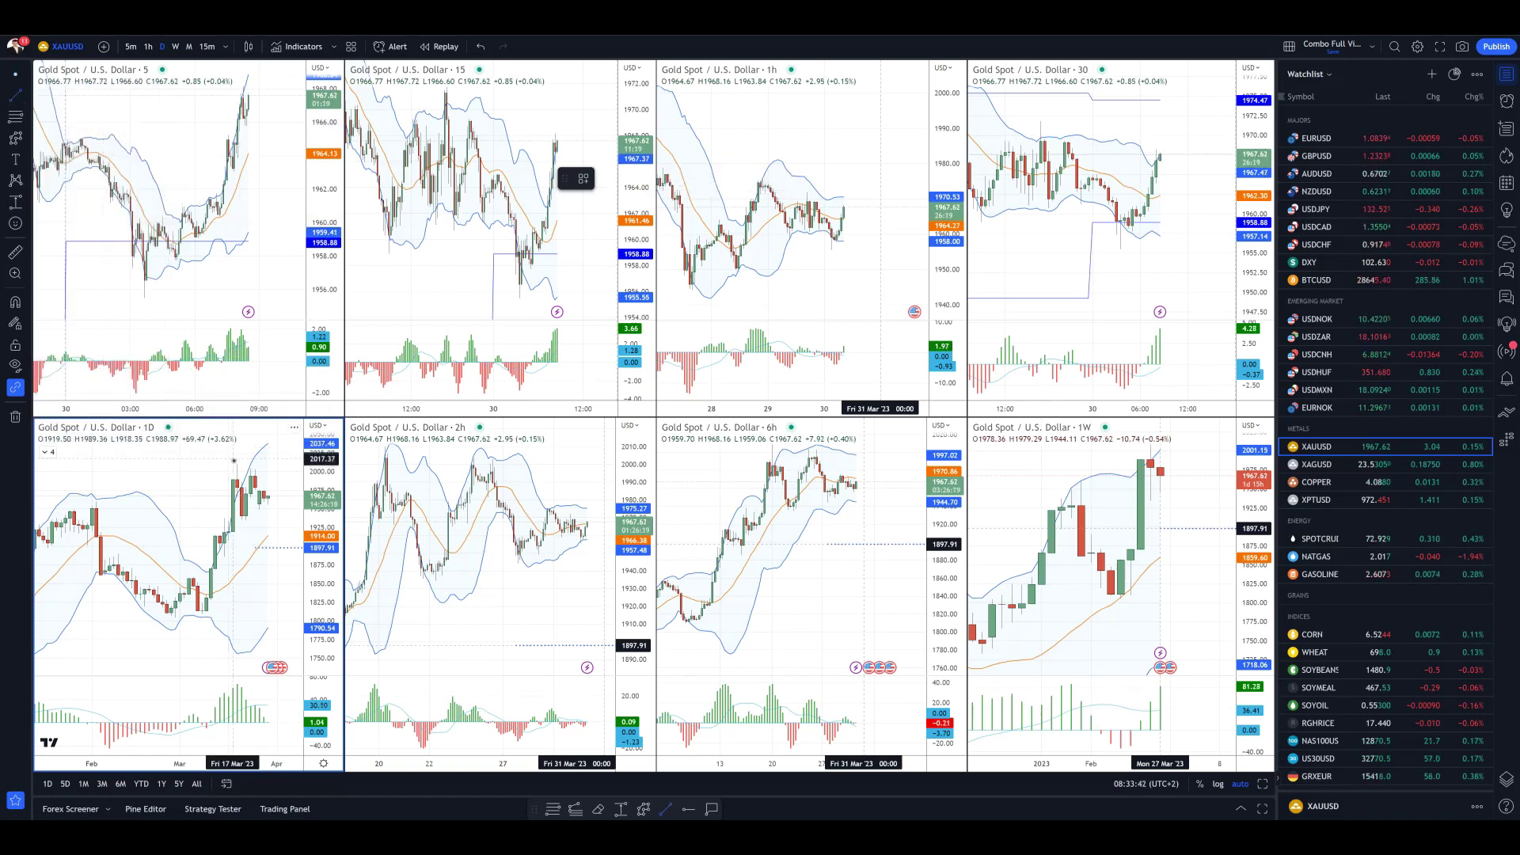
left_click(233, 461)
left_click(277, 479)
Step: Draw a rising trendline on the daily chart and compress the 15-minute price scale
key("alt+t")
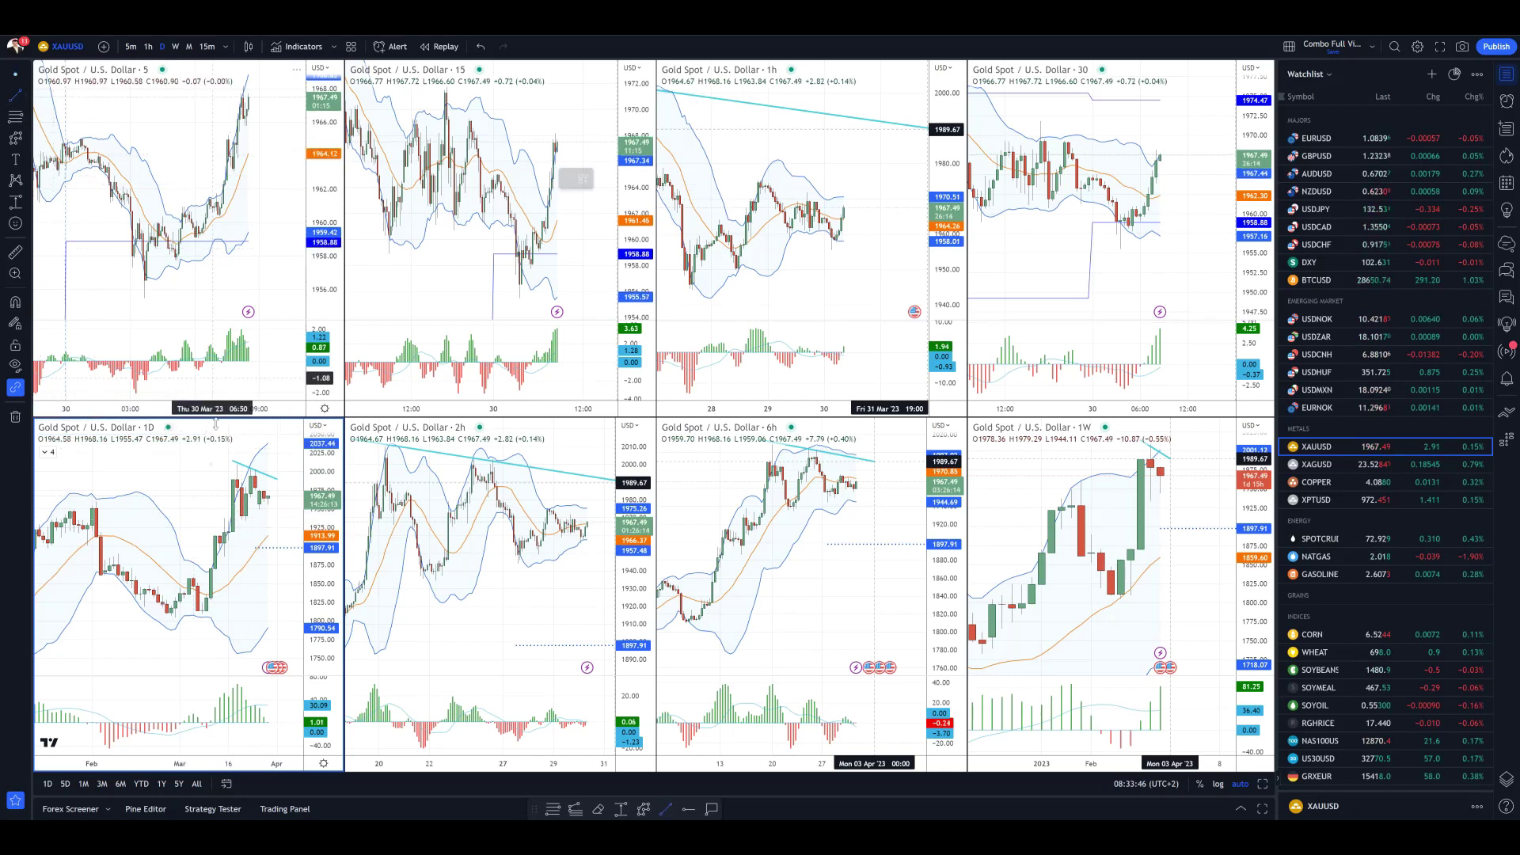
left_click(228, 532)
left_click(286, 493)
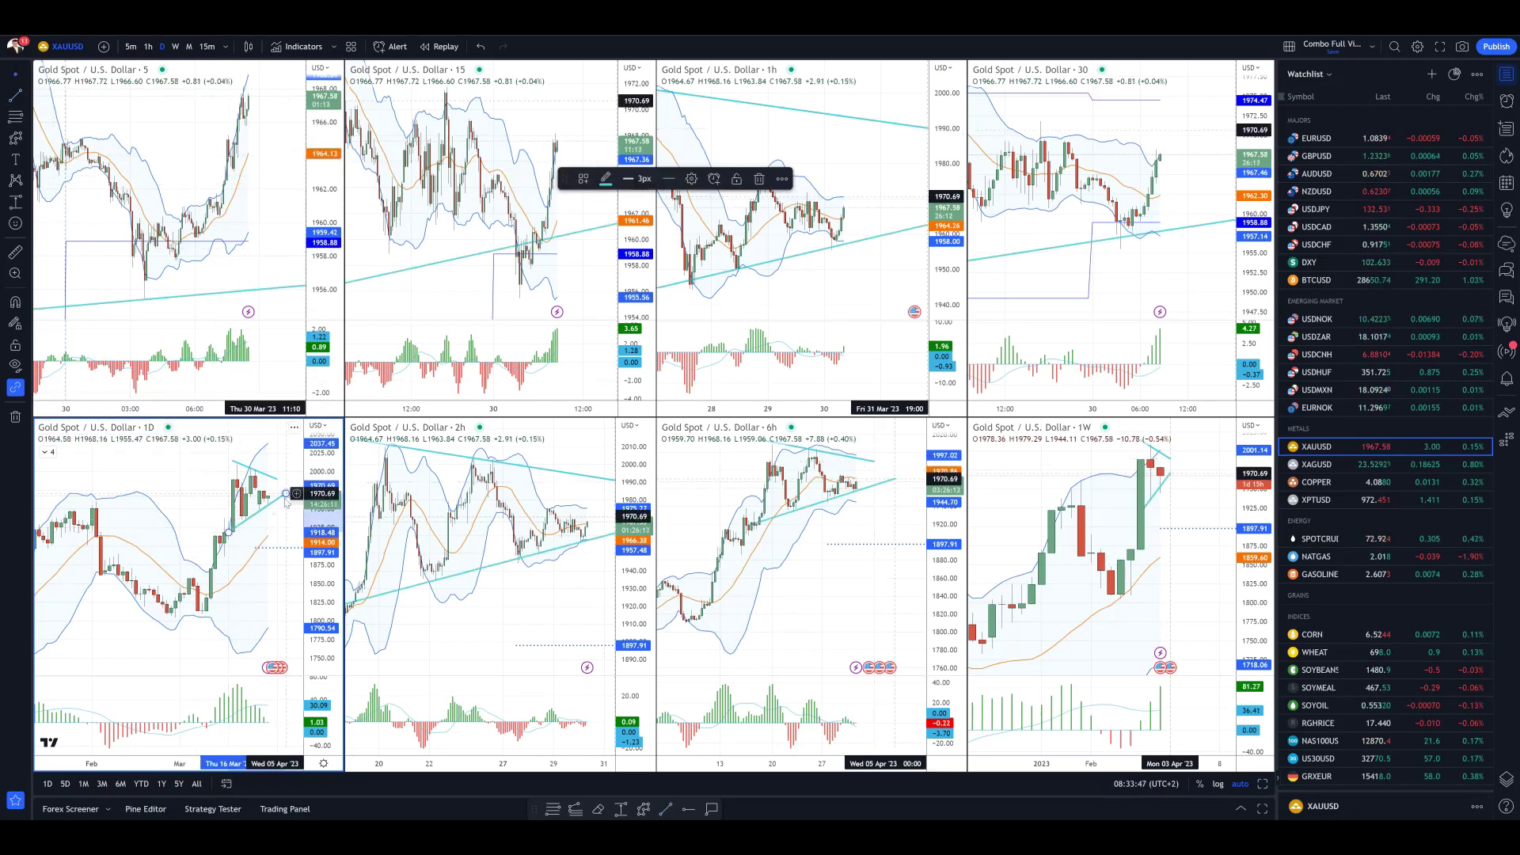
left_click(256, 538)
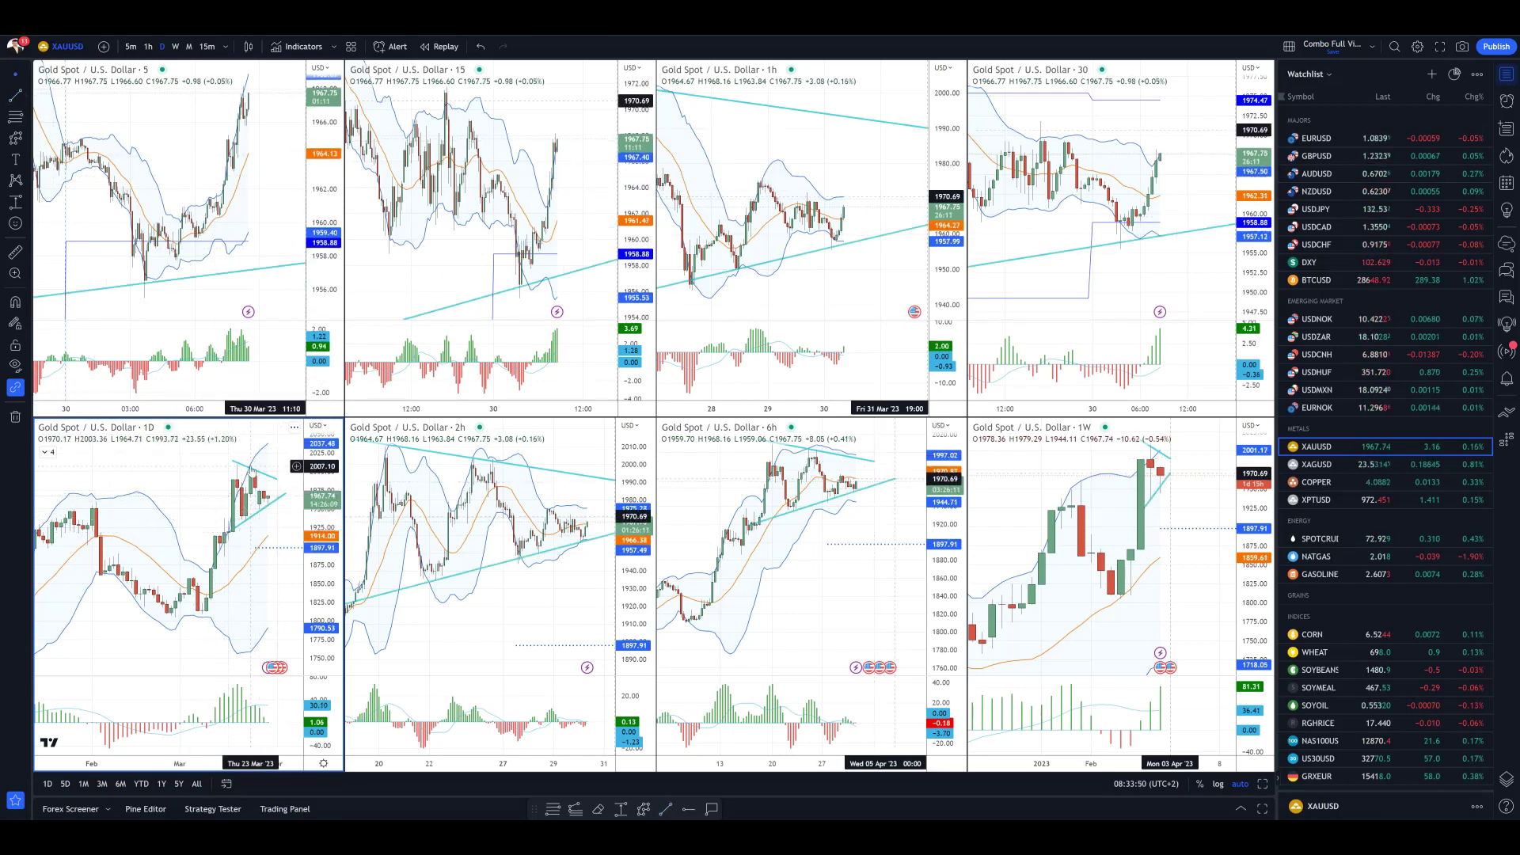
left_click_drag(631, 194, 631, 208)
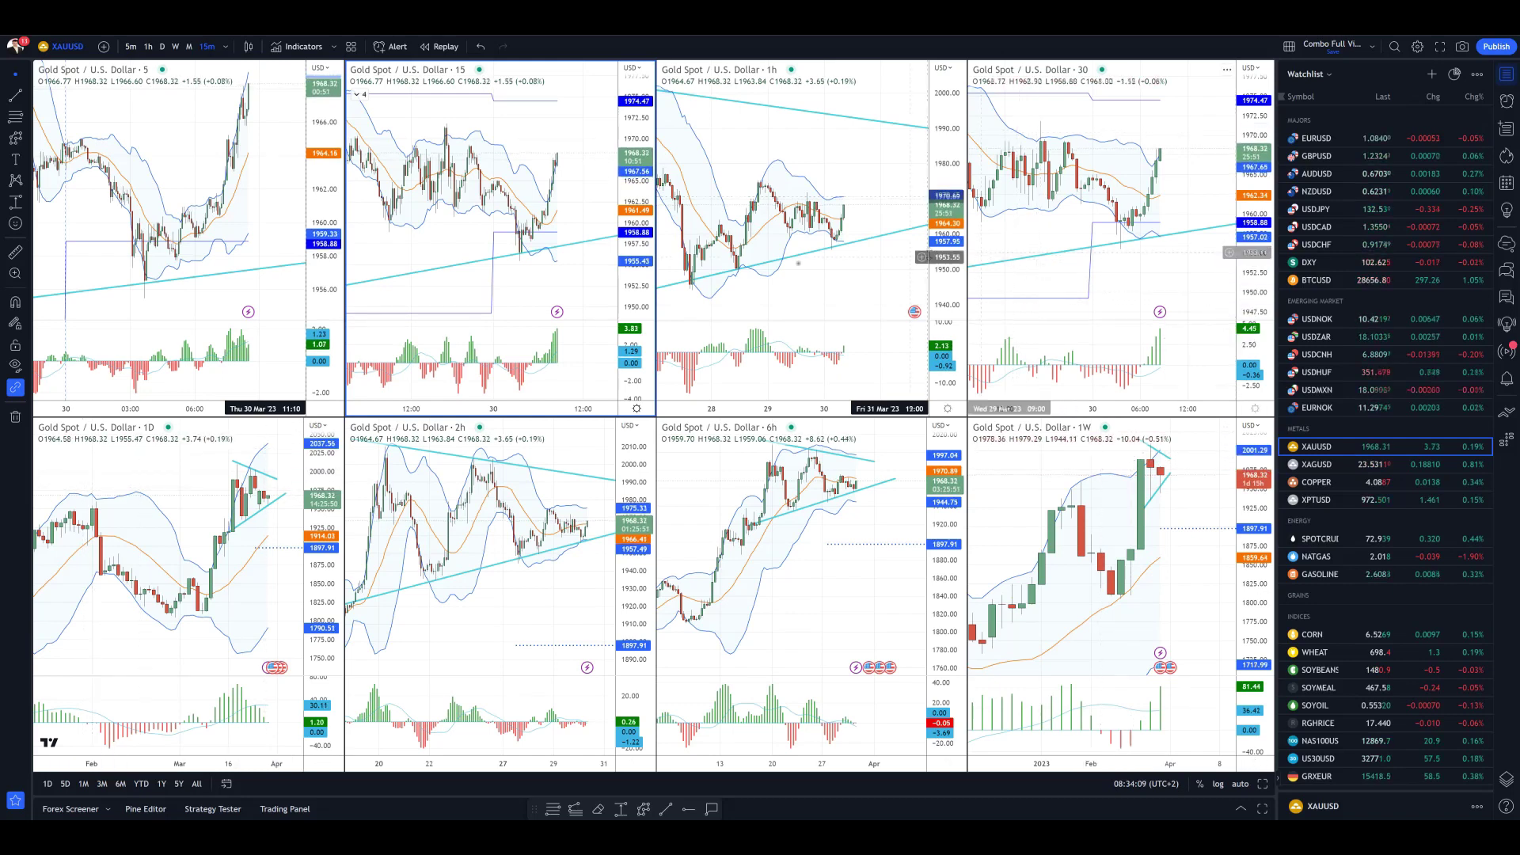
Step: Pan the 6h gold chart, then load SPOTCRUDE (WTI crude) on all linked charts
scroll(611, 180, "down", 3)
scroll(610, 180, "up", 3)
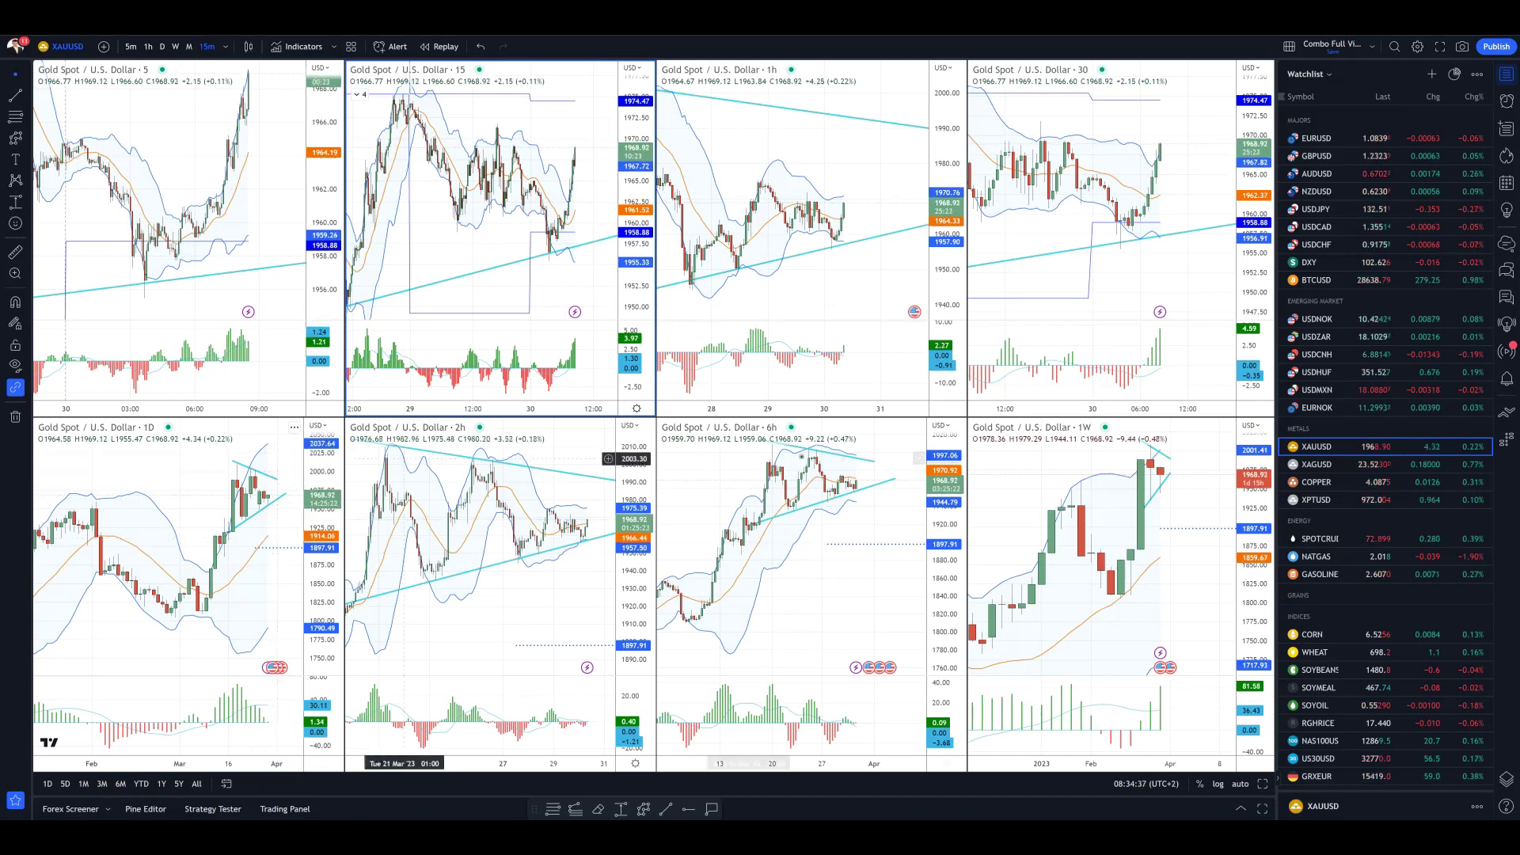
left_click_drag(820, 626, 886, 509)
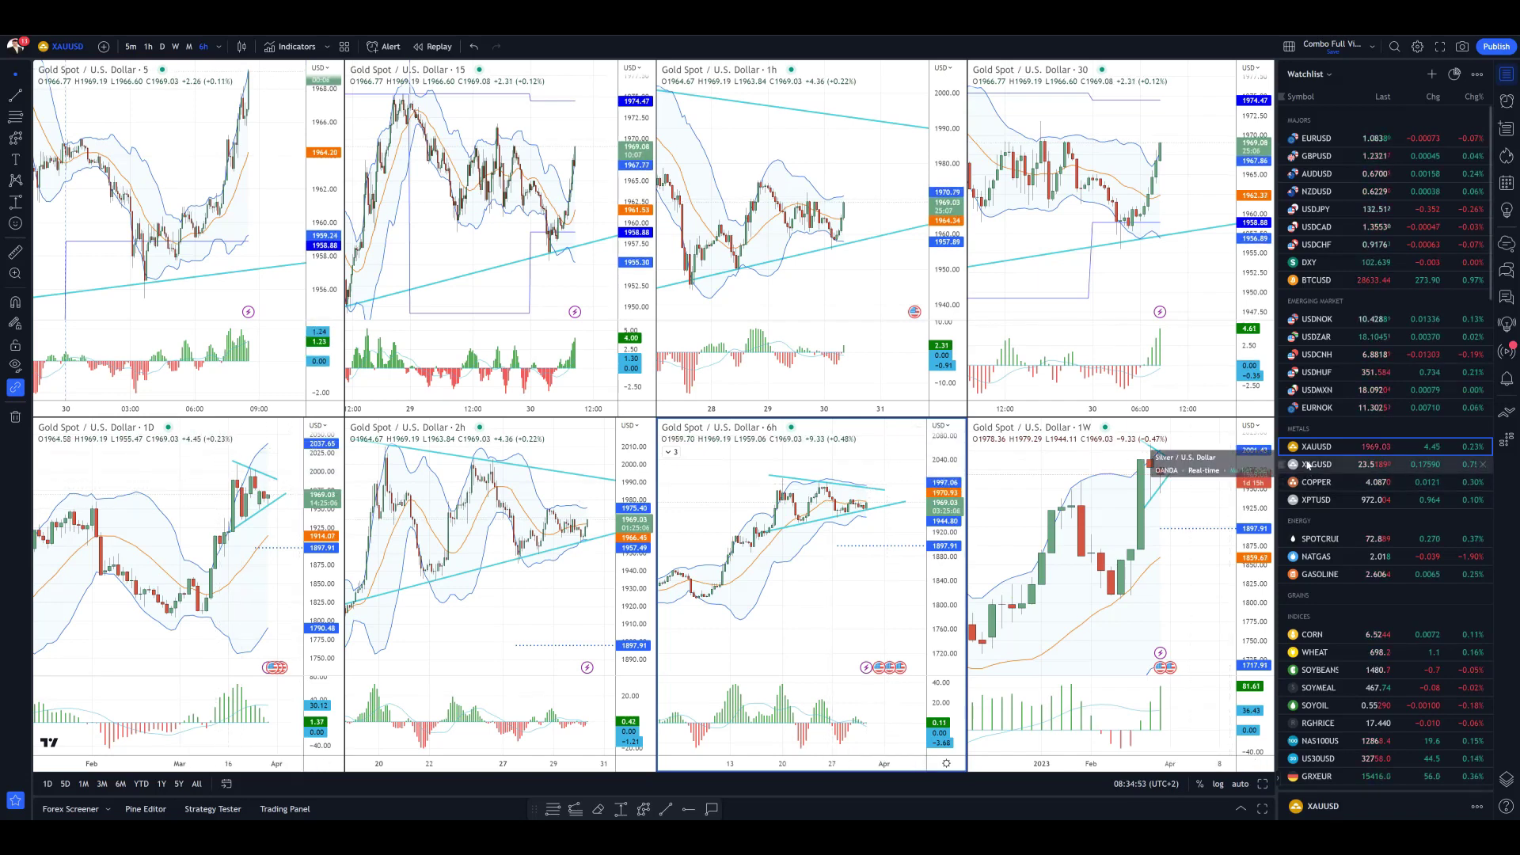
left_click(1343, 545)
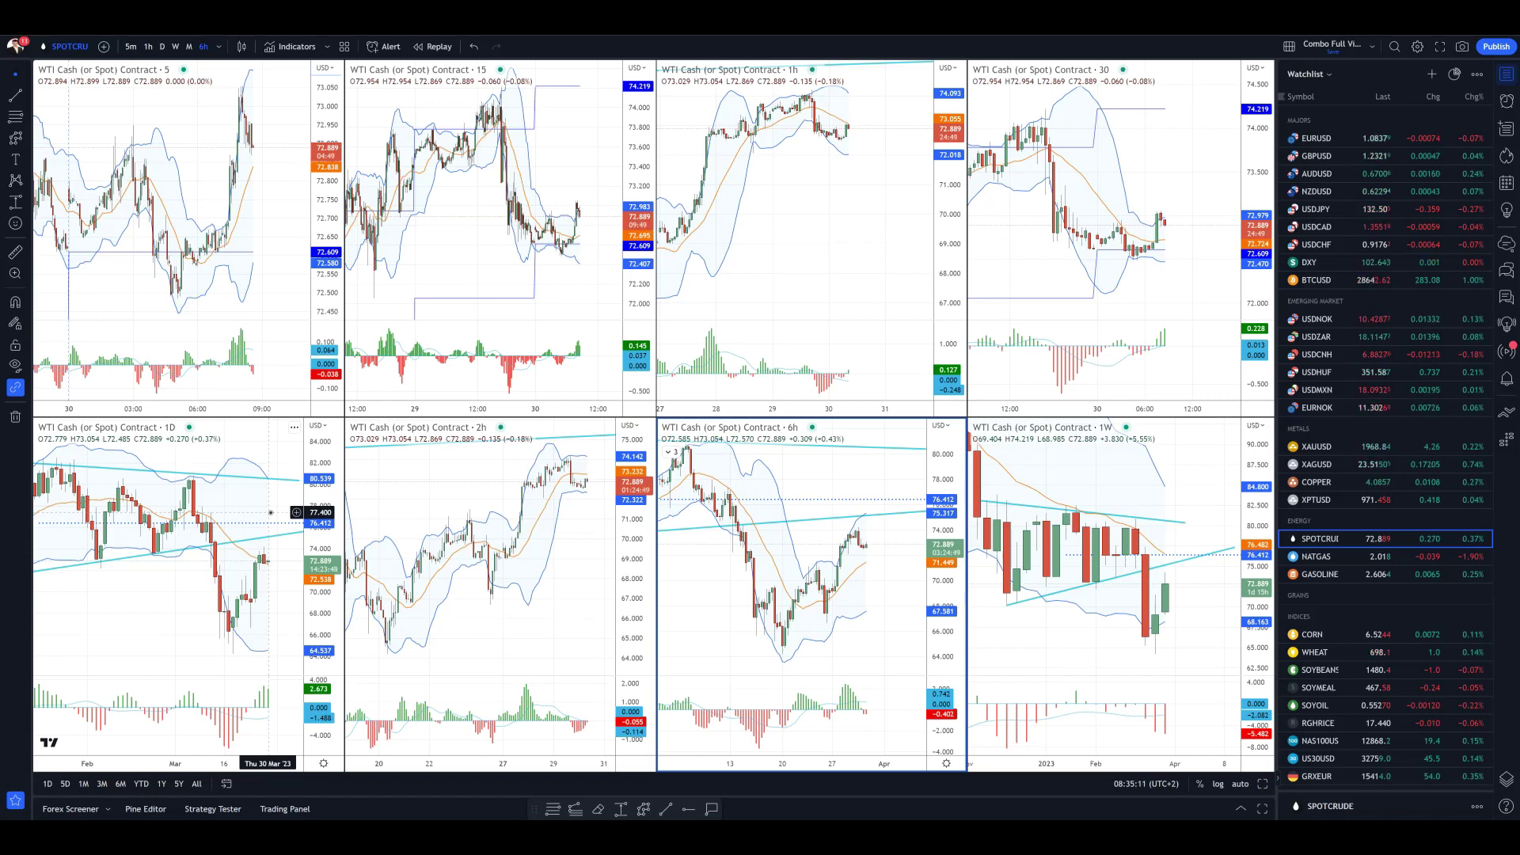
scroll(265, 539, "up", 2)
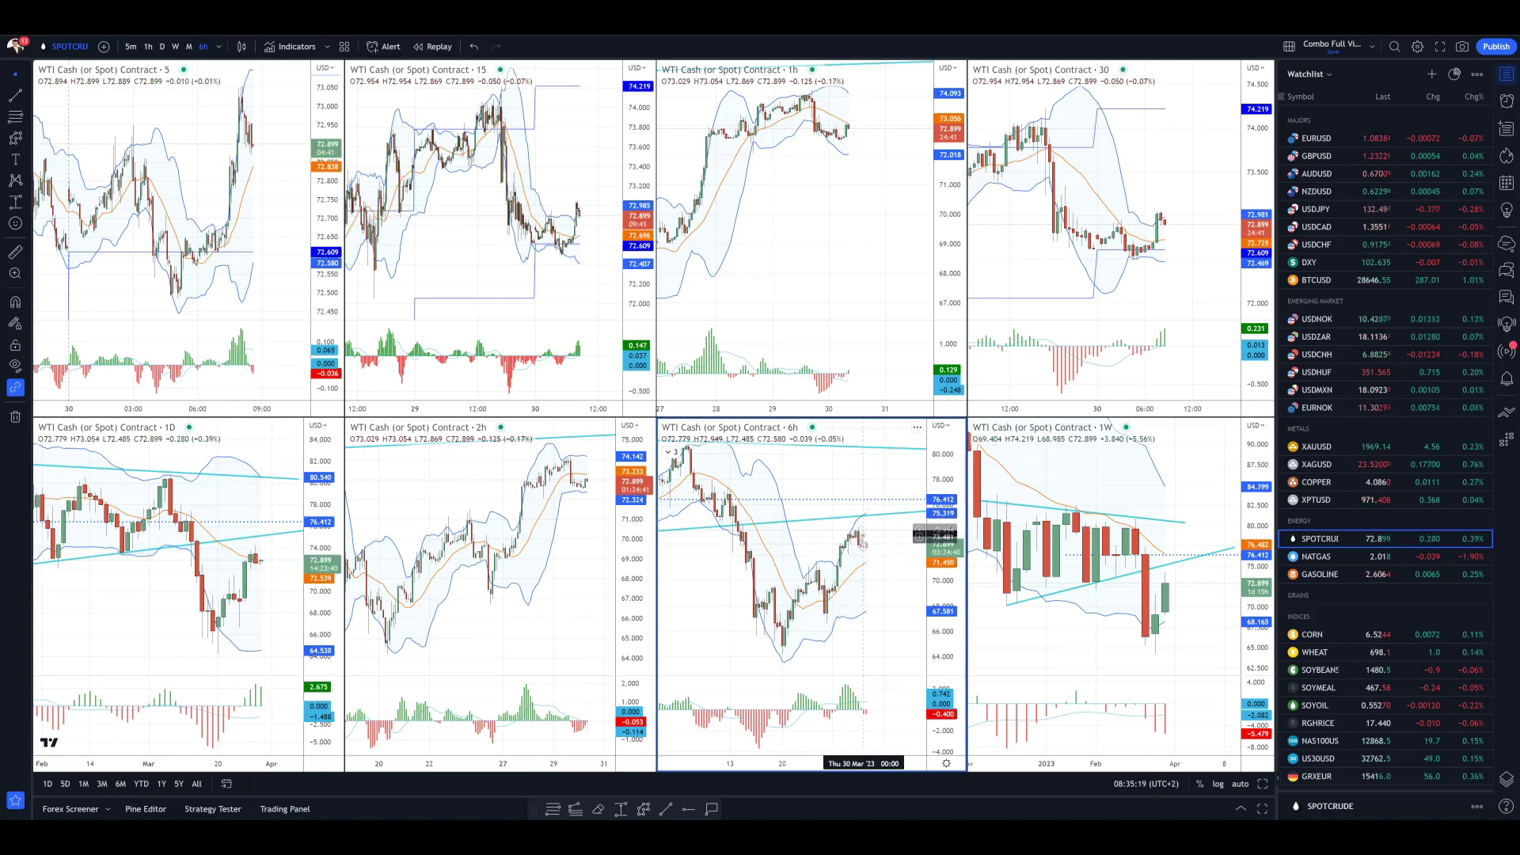
left_click(575, 515)
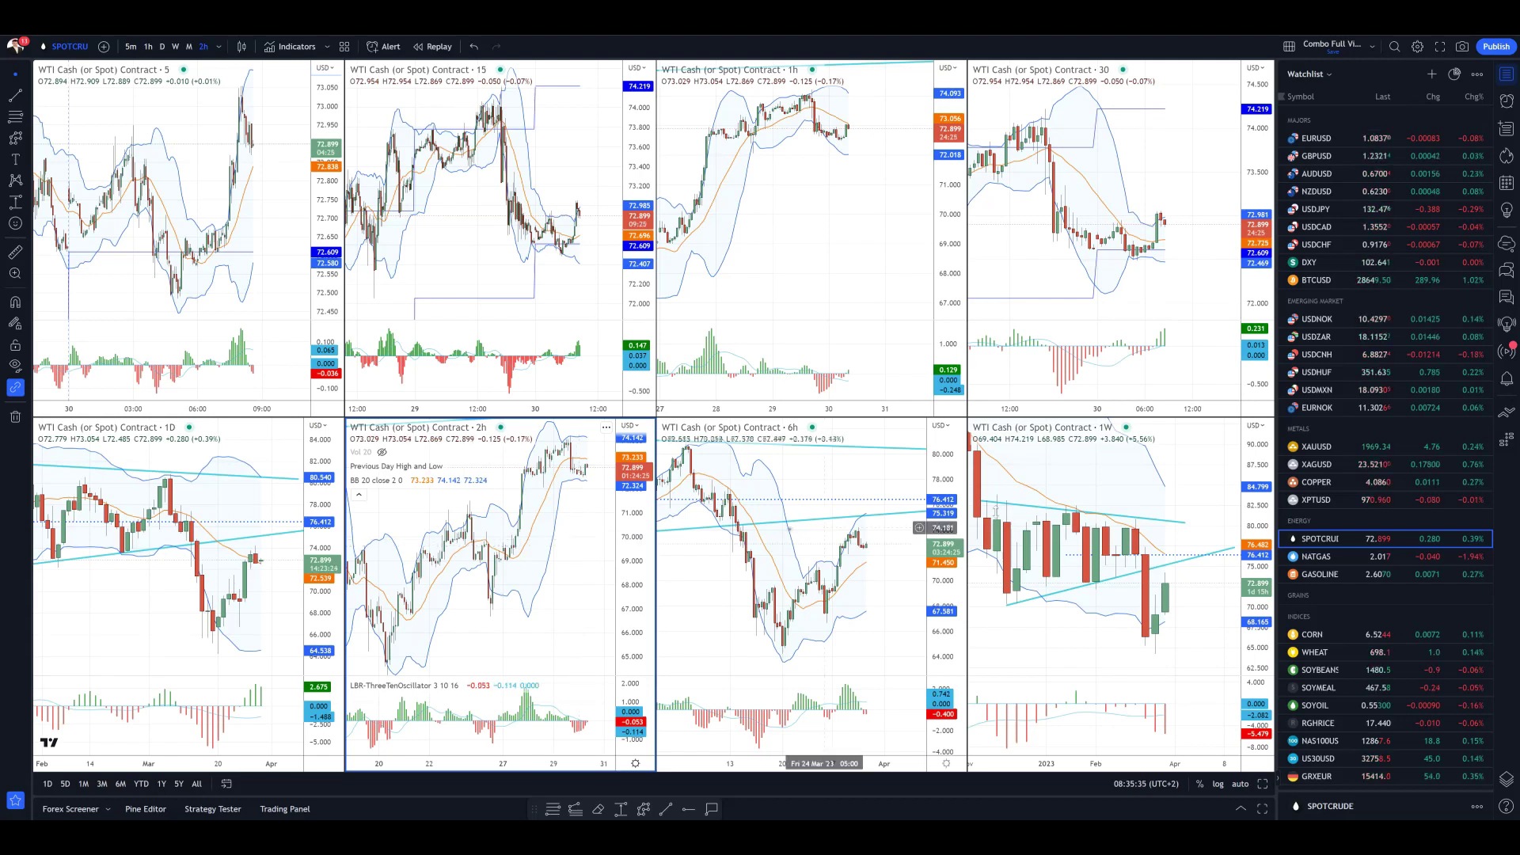
left_click(1341, 280)
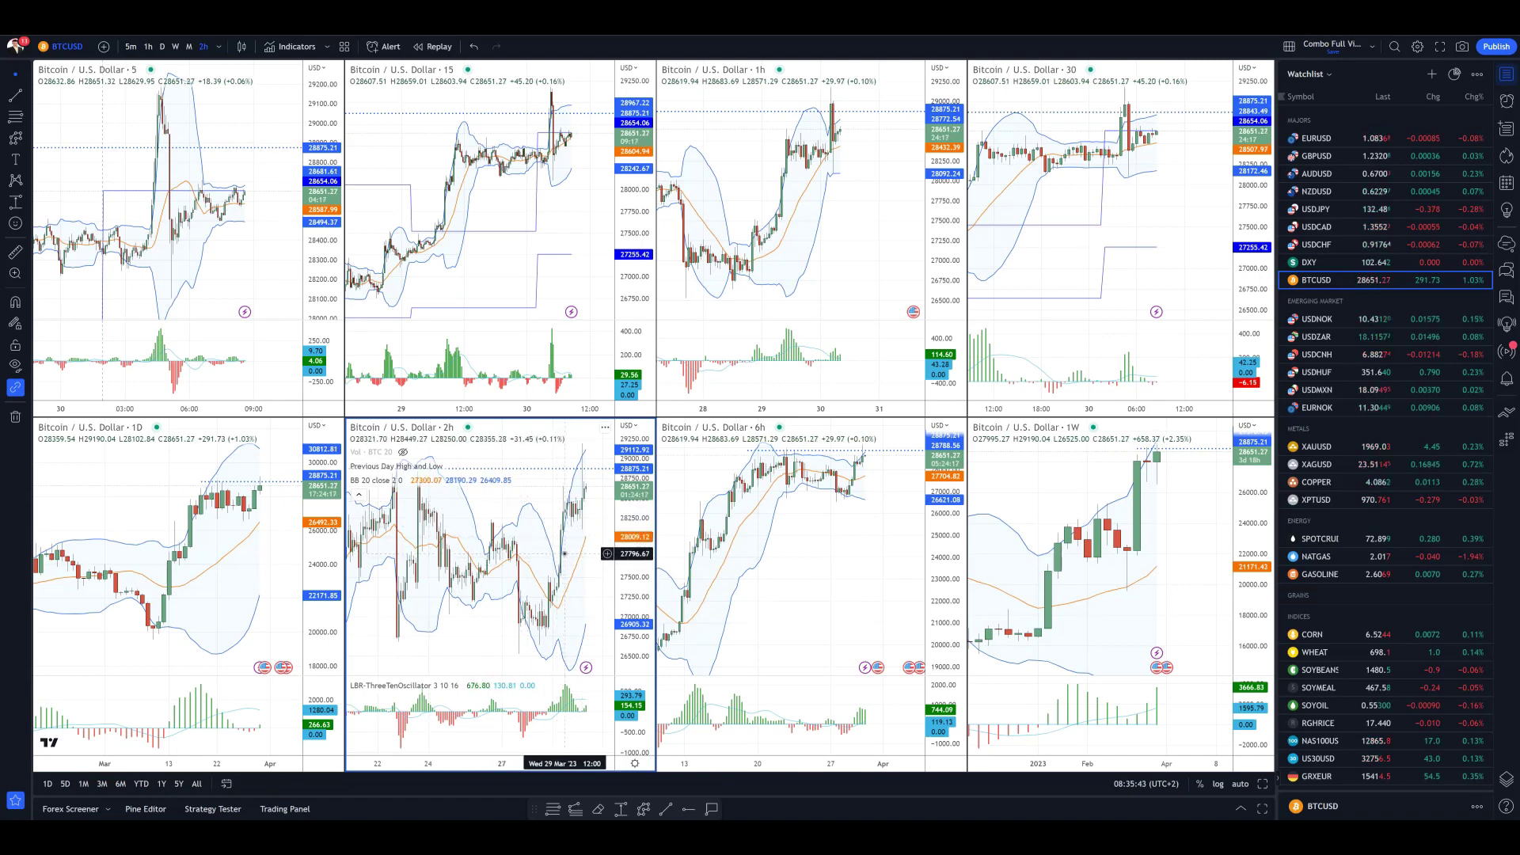
Step: Activate the 6h and weekly Bitcoin charts, zoom the 6h pane, and bring up the shape drawings
left_click(851, 497)
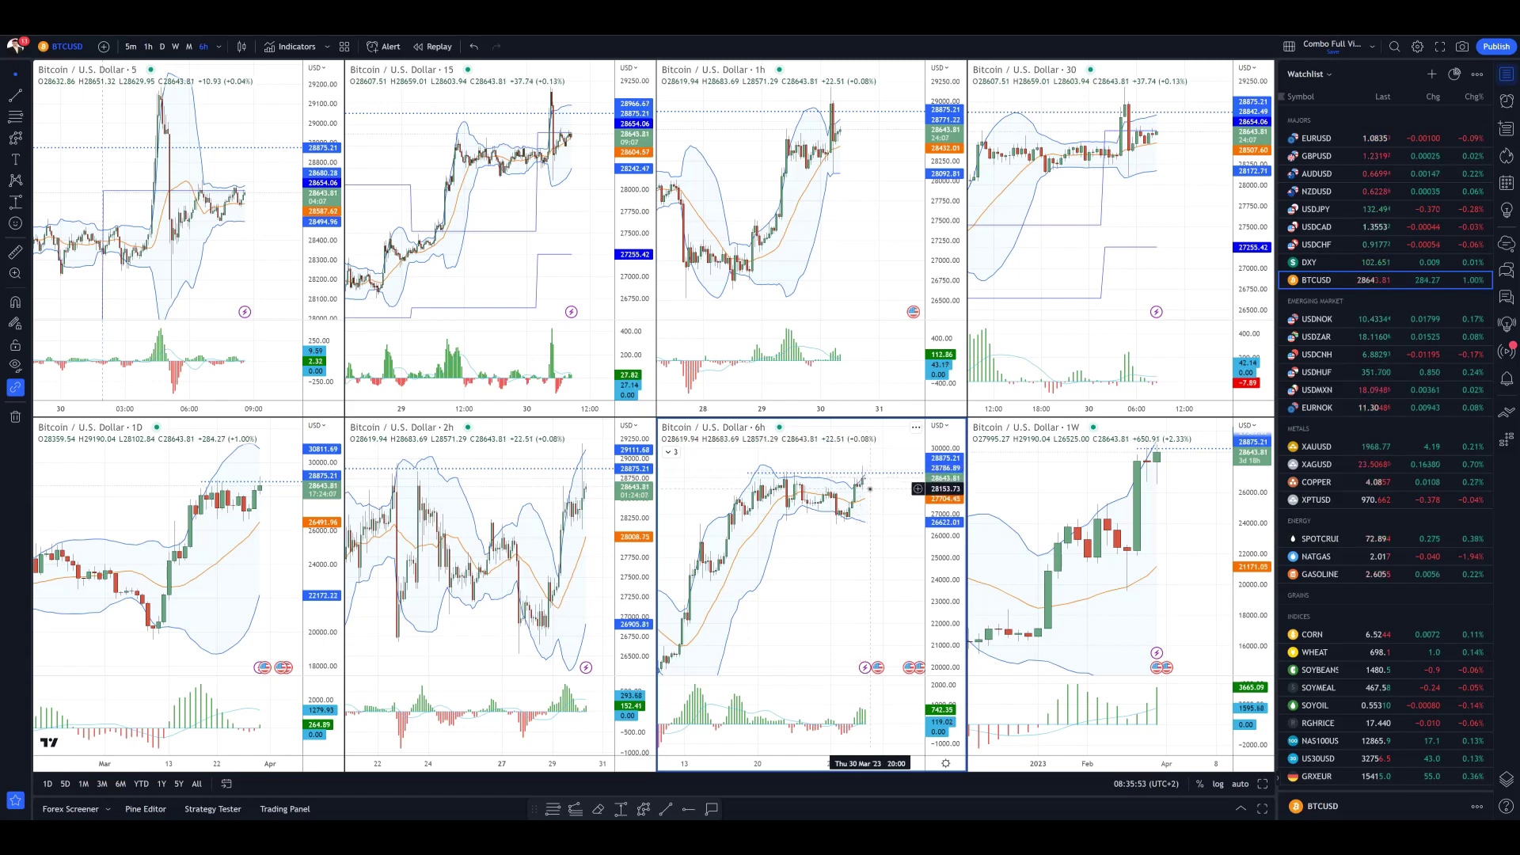
left_click(1148, 511)
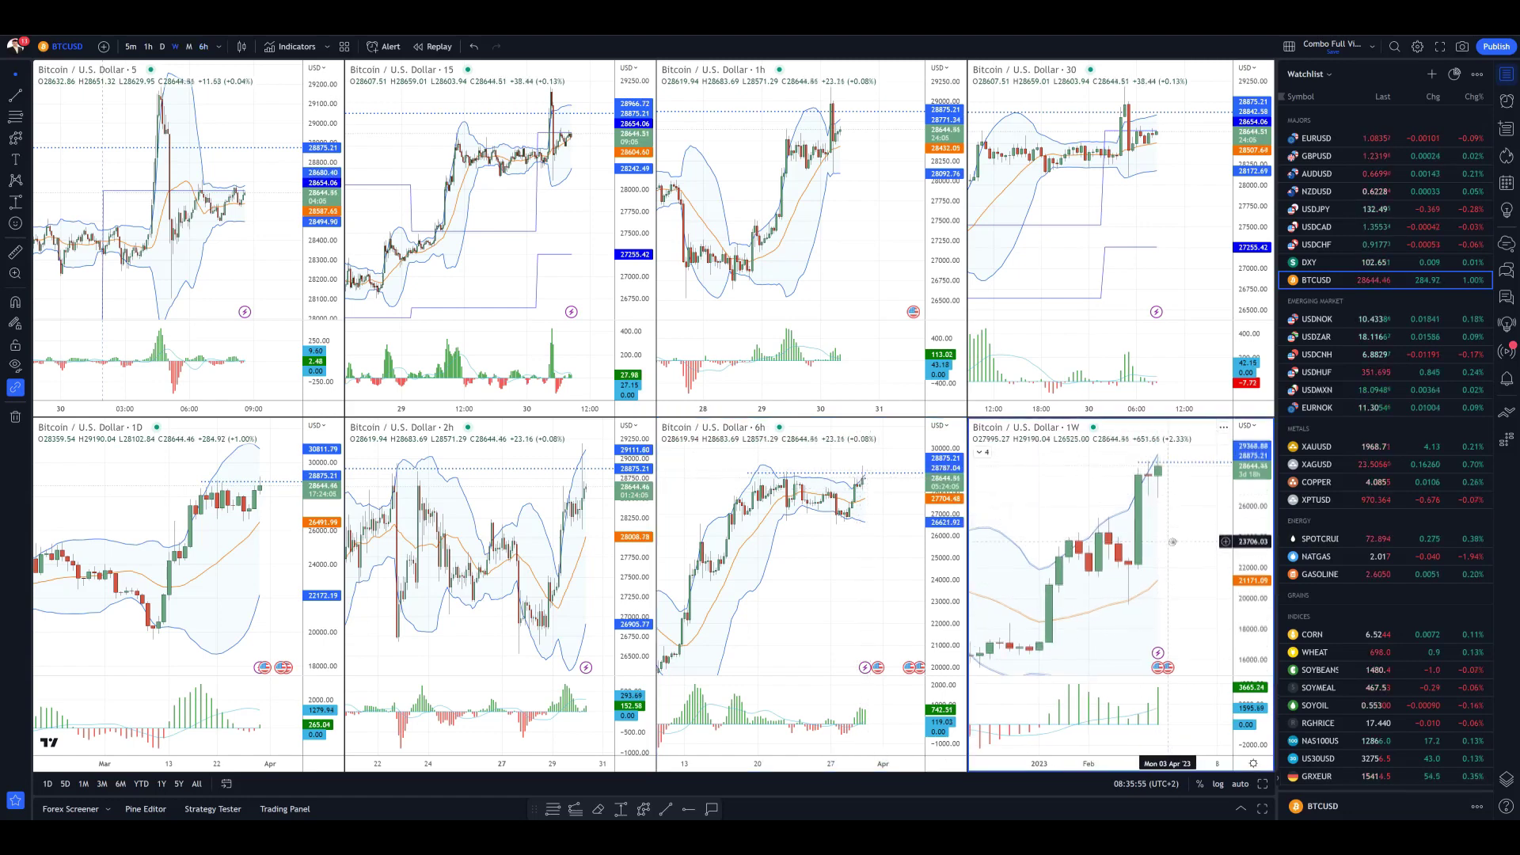
left_click(892, 536)
scroll(879, 507, "up", 2)
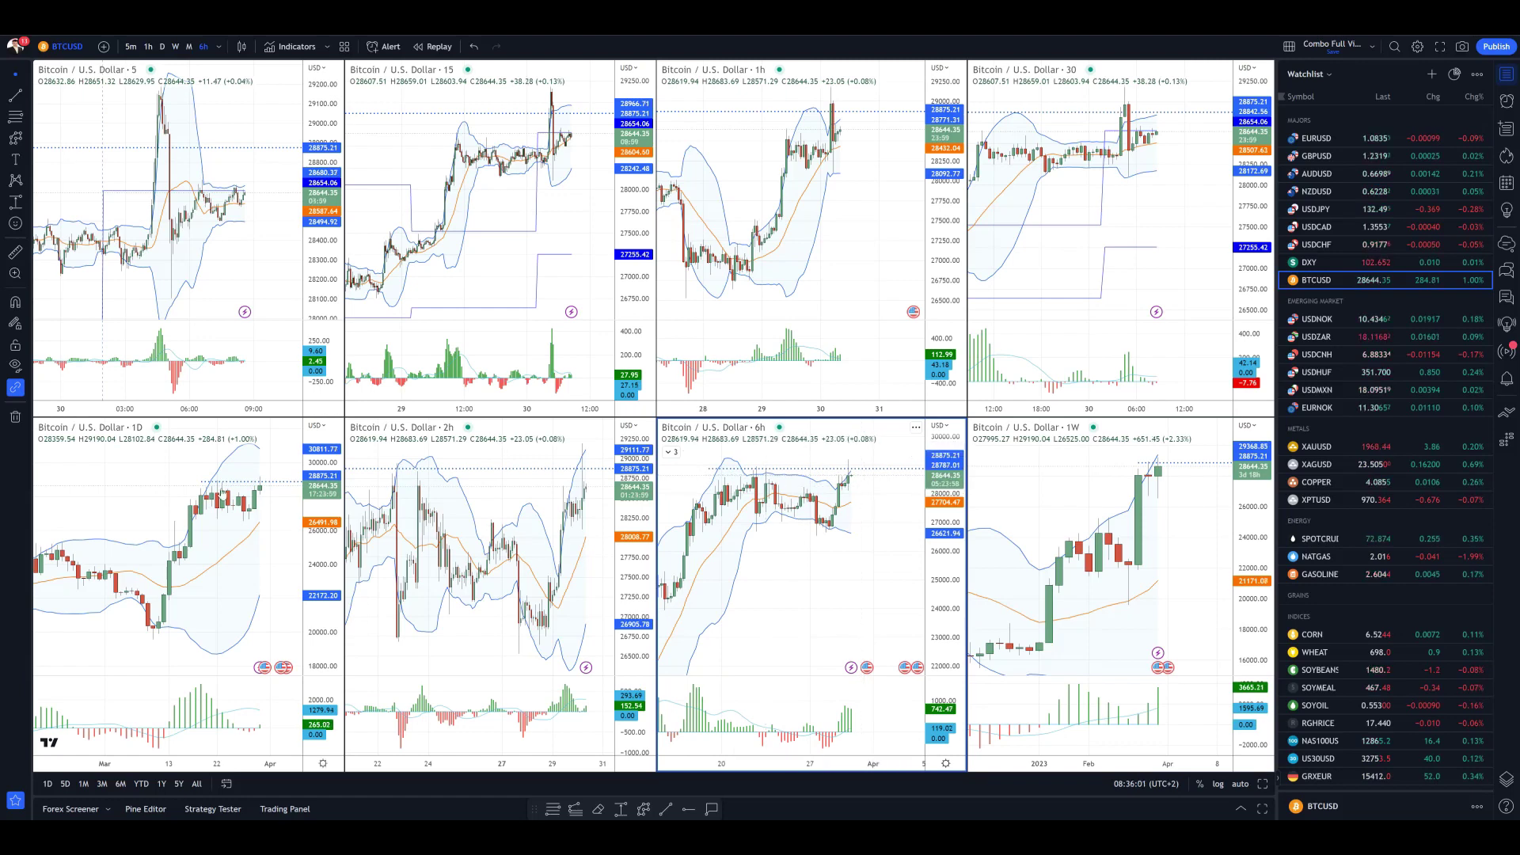
scroll(842, 248, "up", 1)
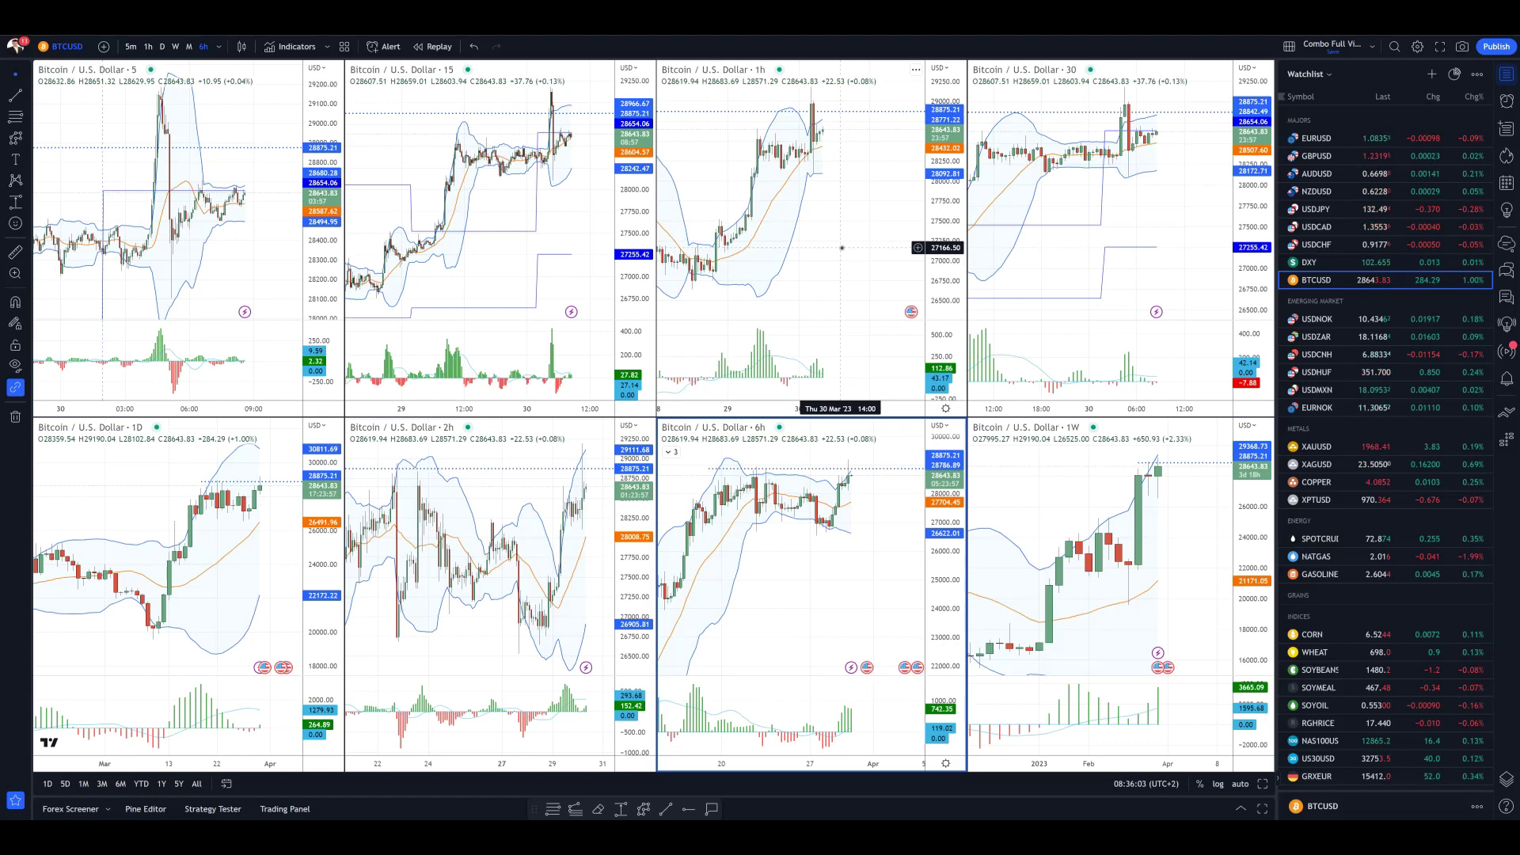
scroll(246, 539, "up", 2)
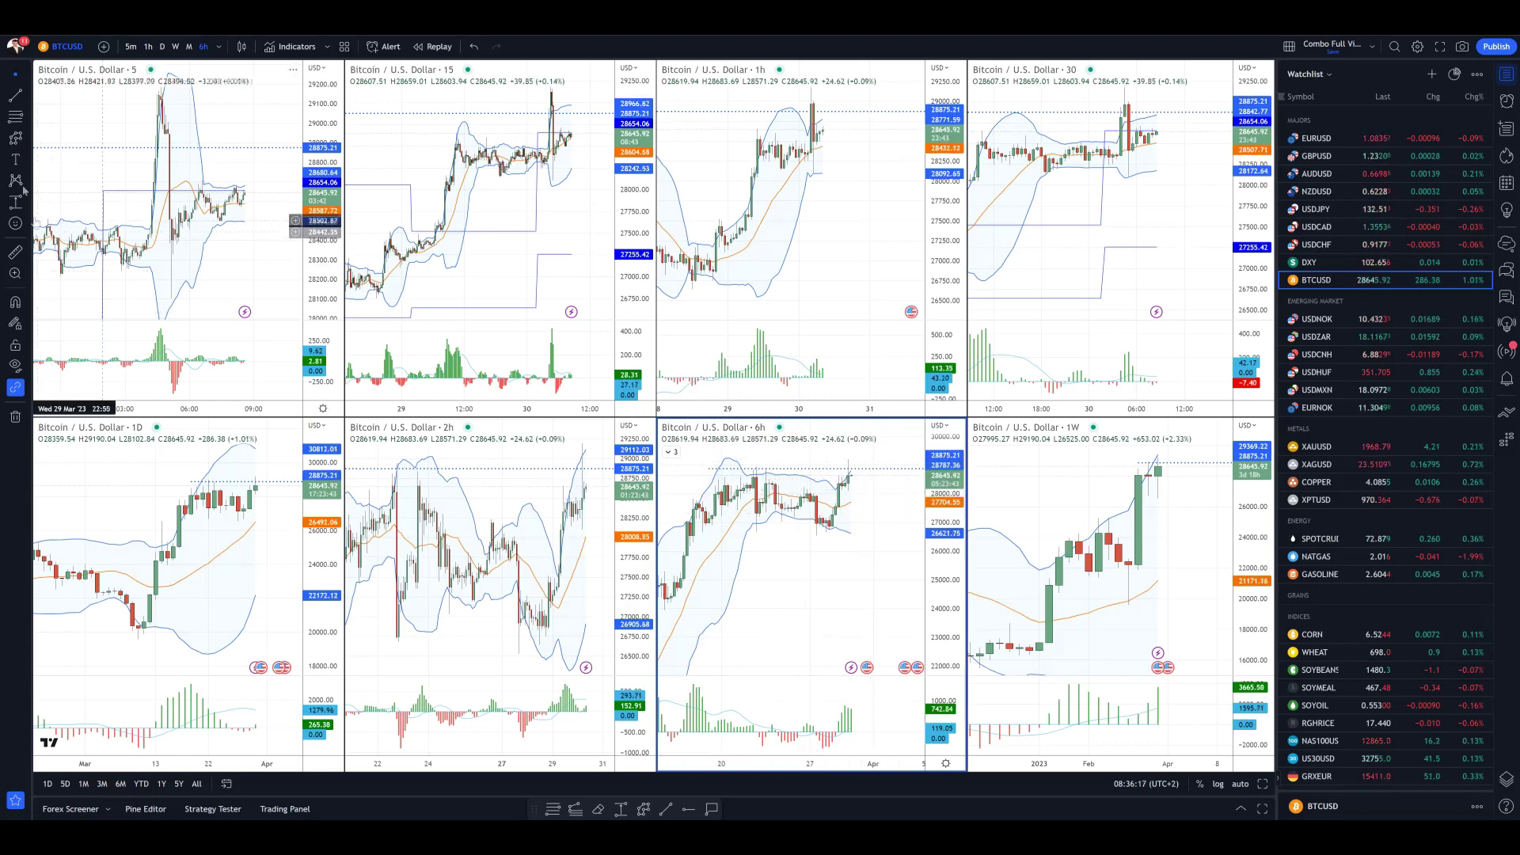
left_click(26, 138)
Step: Draw a thin rectangle zone on the 6h Bitcoin chart topping at 27187.13
left_click(75, 186)
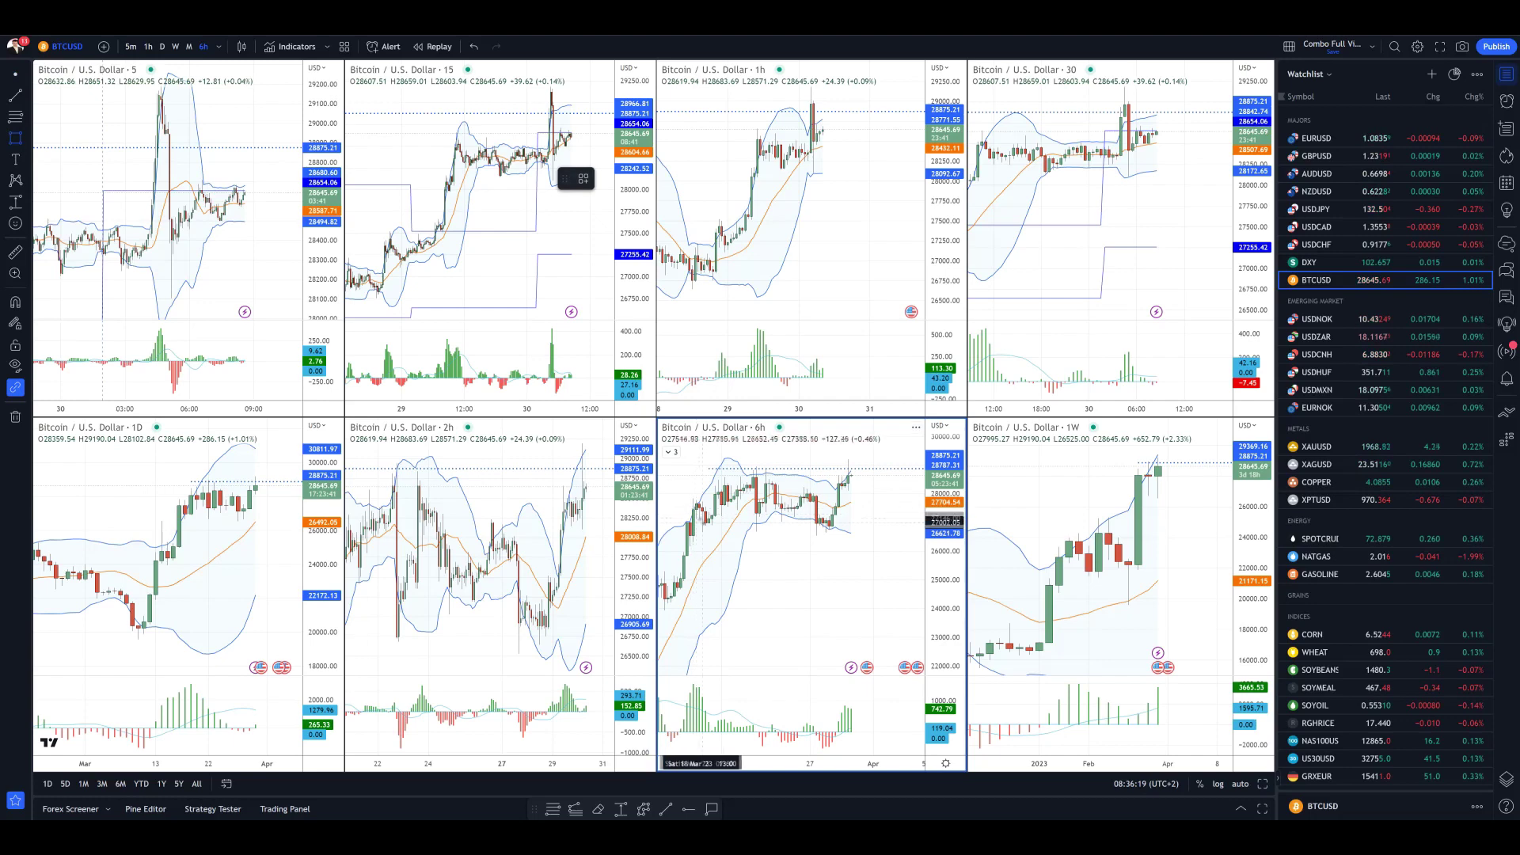
left_click_drag(705, 521, 883, 517)
left_click(858, 505)
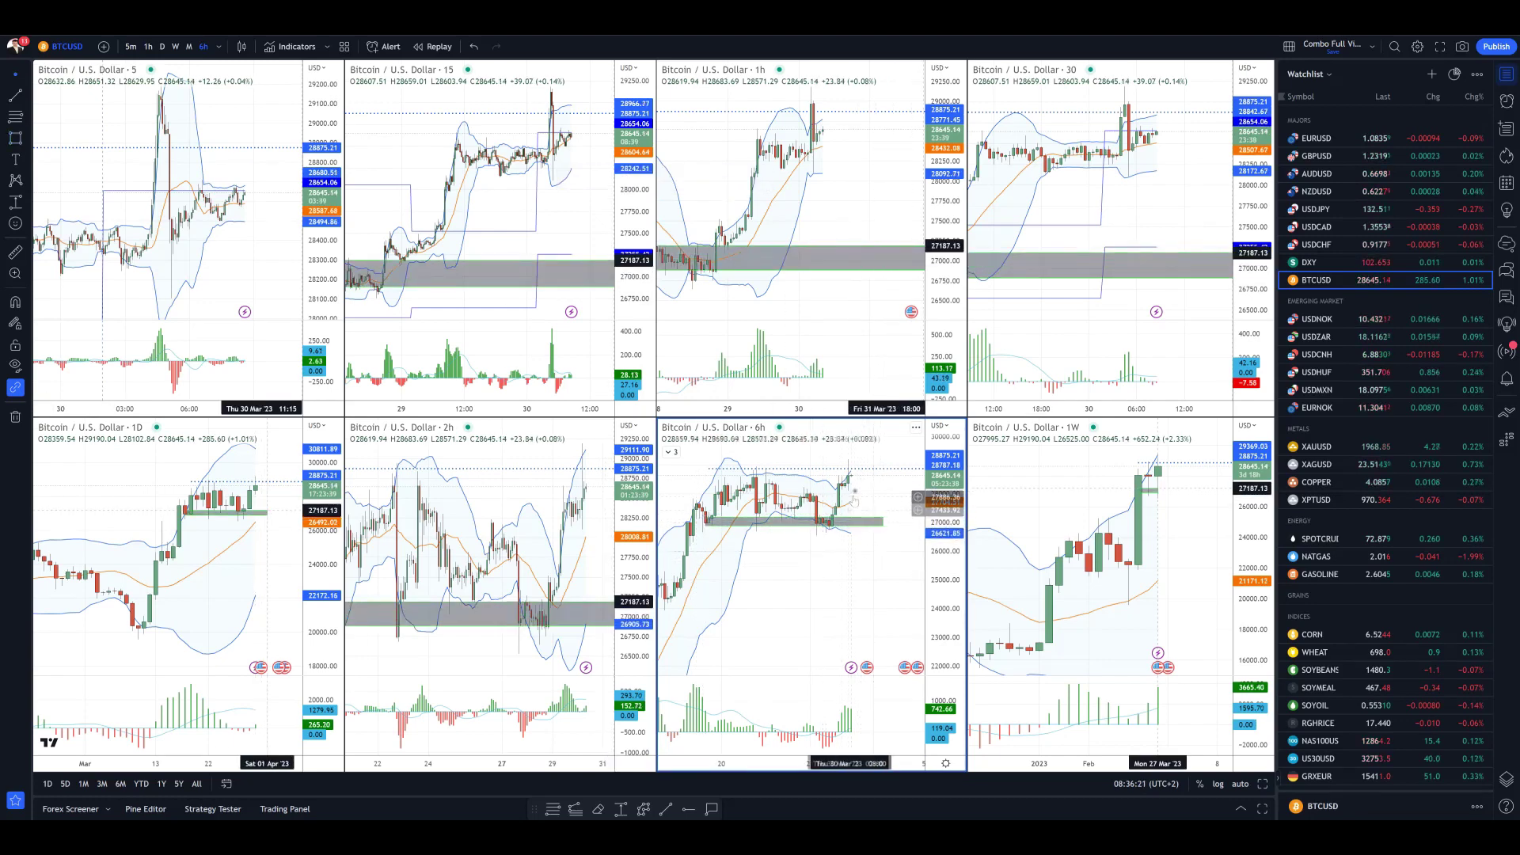